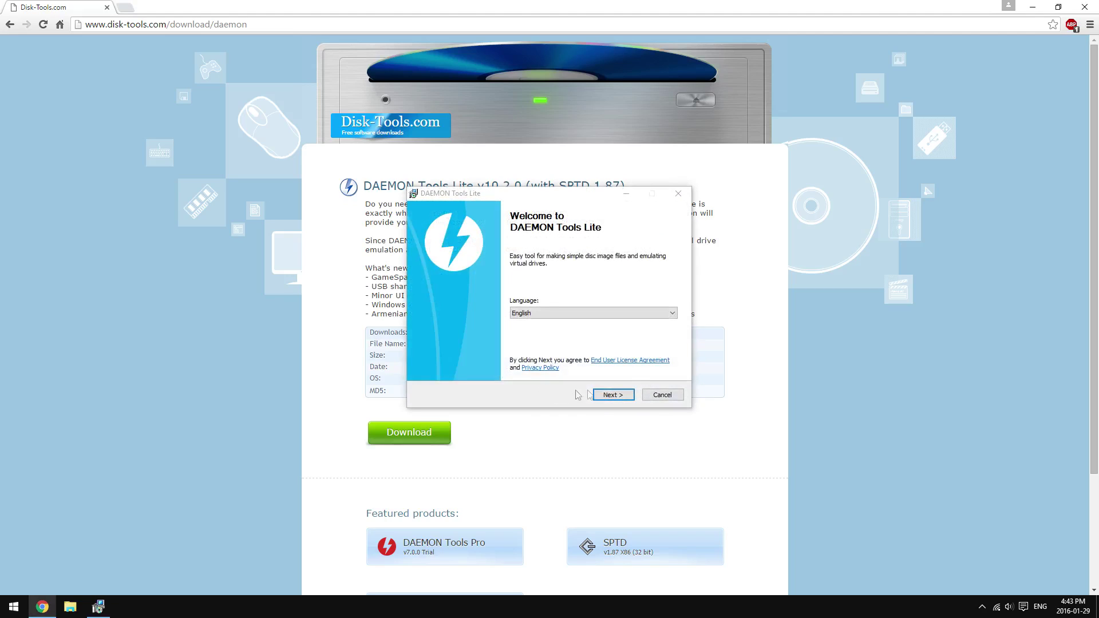
Accept English as the DAEMON Tools Lite setup language and exclude the Desktop Shortcut component from the installation.
left_click(623, 393)
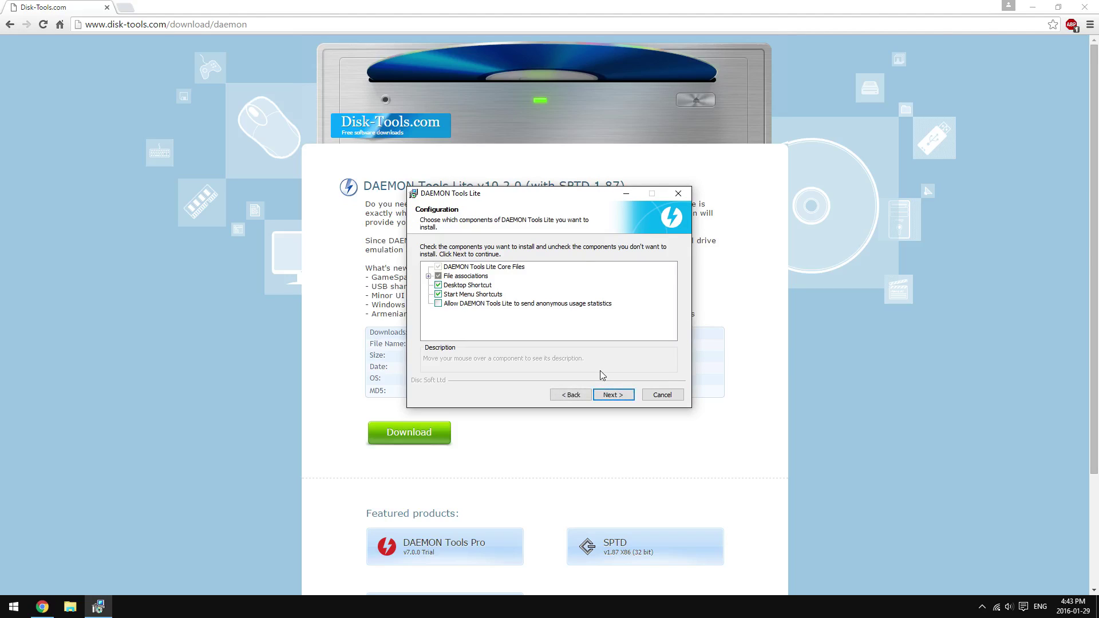
left_click(439, 285)
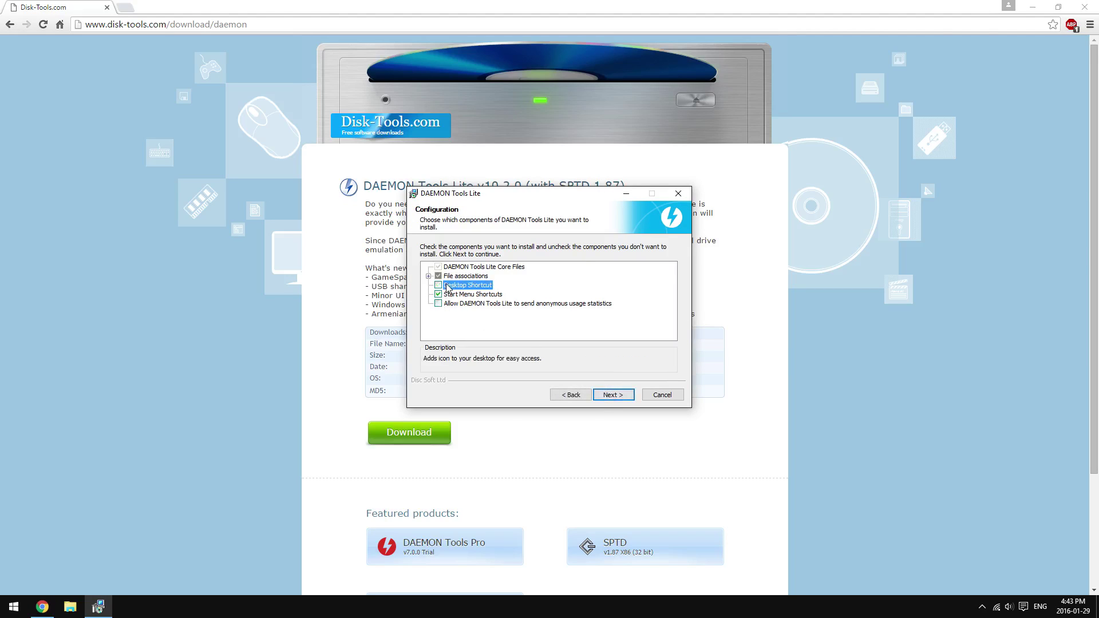
left_click(611, 396)
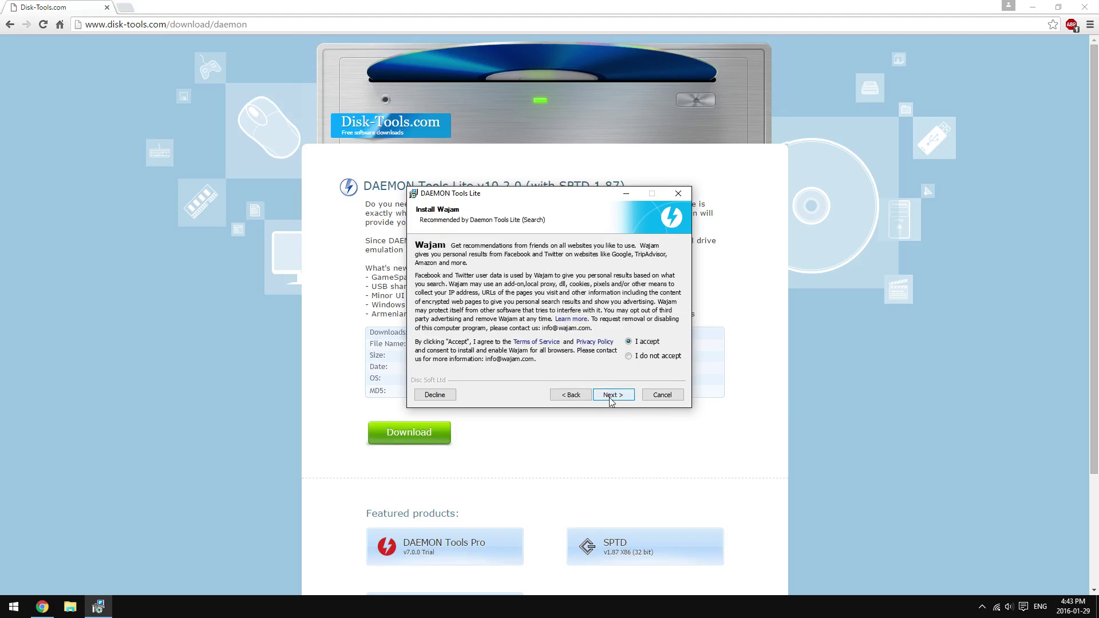
Decline the bundled Wajam offer and opt out of Splendor Search through its custom installation option.
left_click(438, 395)
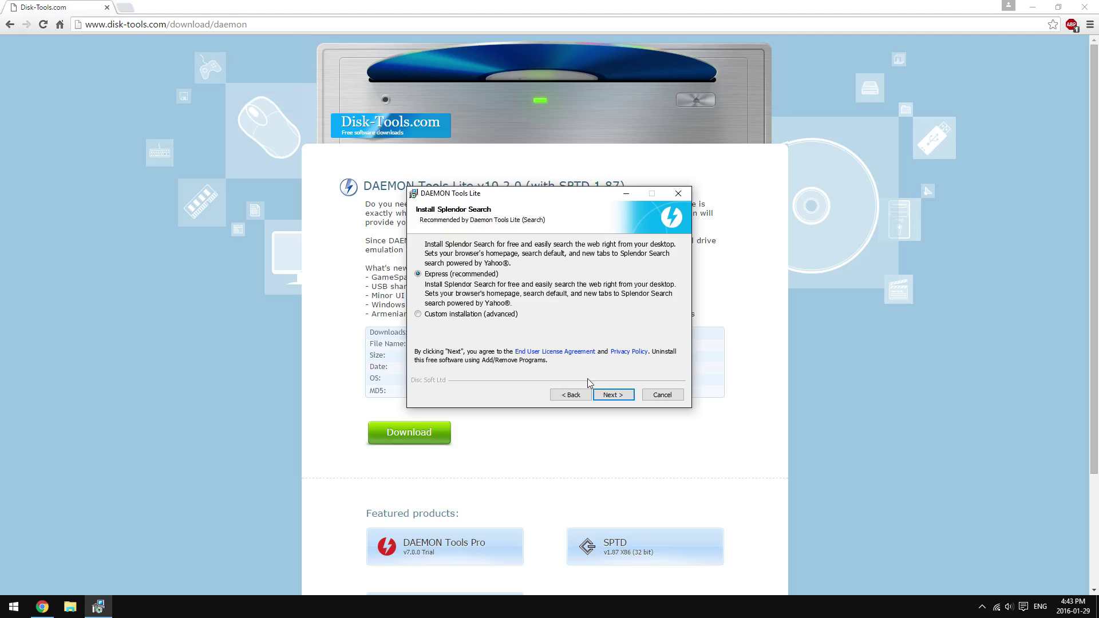
left_click(494, 314)
left_click(487, 325)
left_click(611, 395)
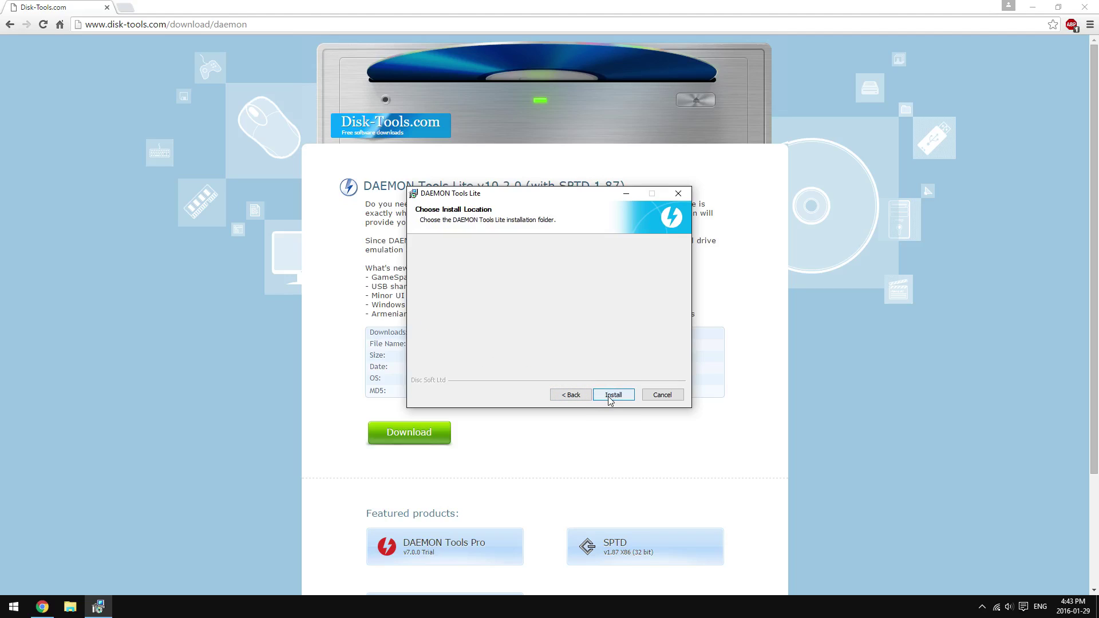
Install DAEMON Tools Lite in the default location, allow the Disc Soft Ltd device software, and finish without running the program.
left_click(611, 395)
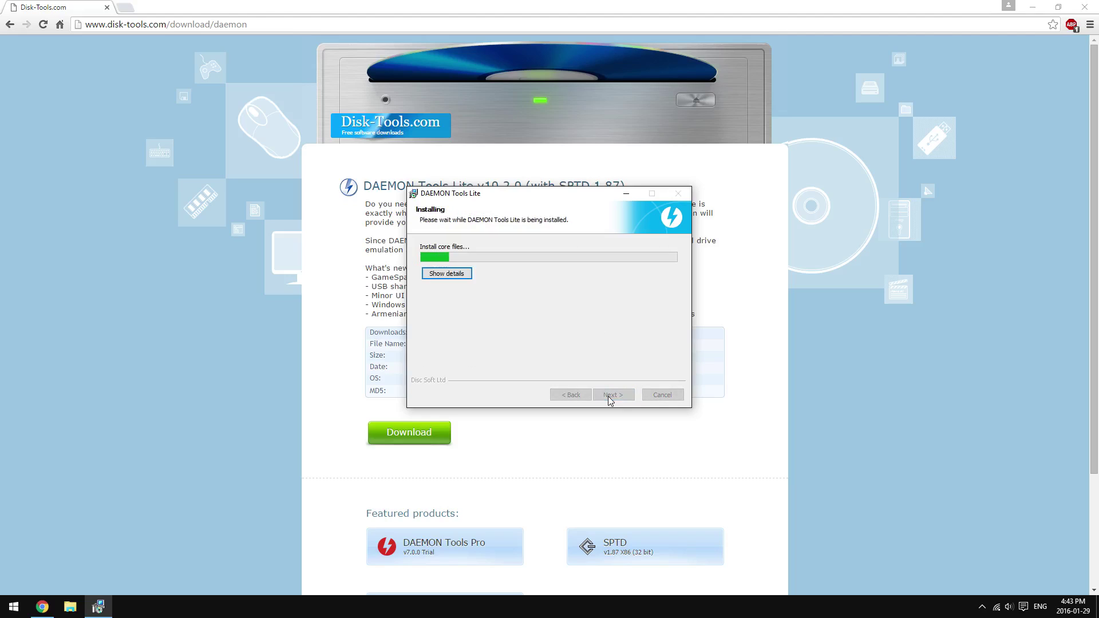
left_click(447, 274)
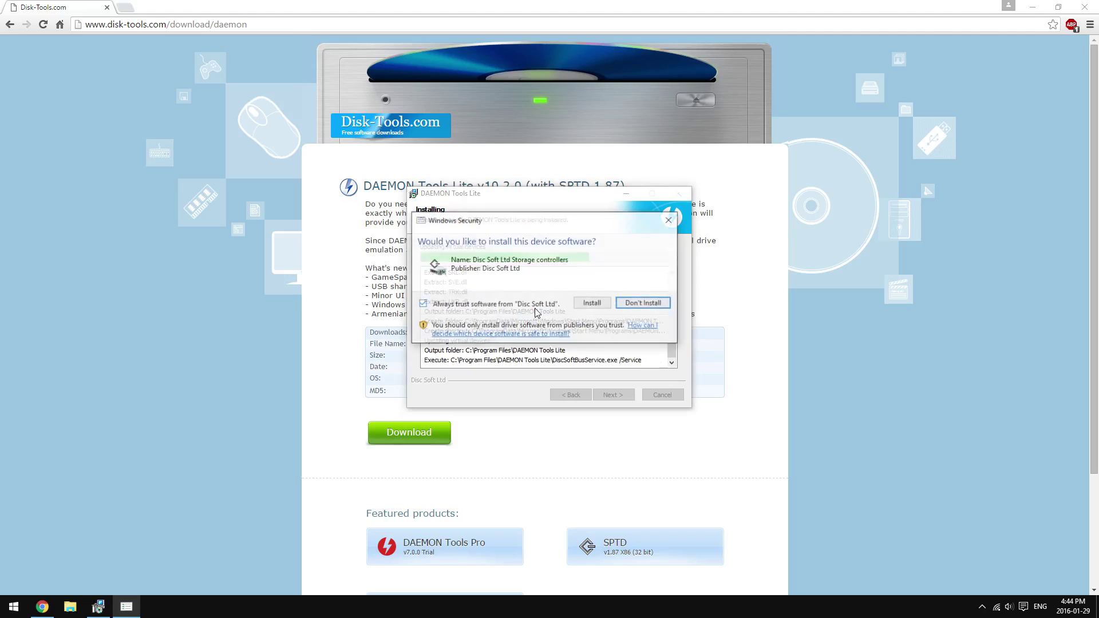
left_click(603, 302)
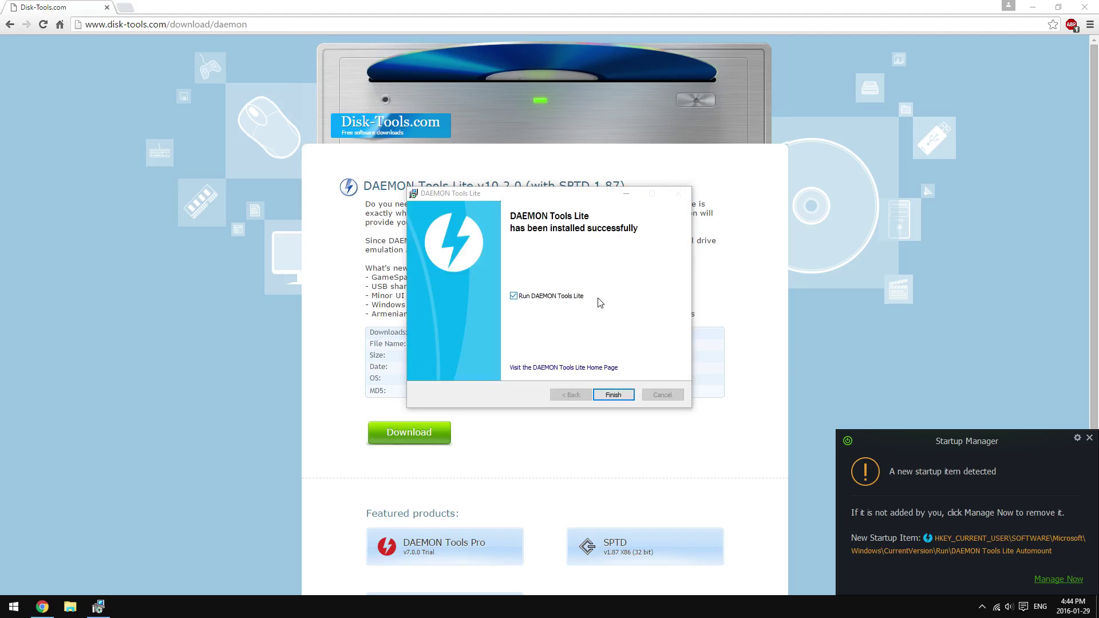
left_click(575, 297)
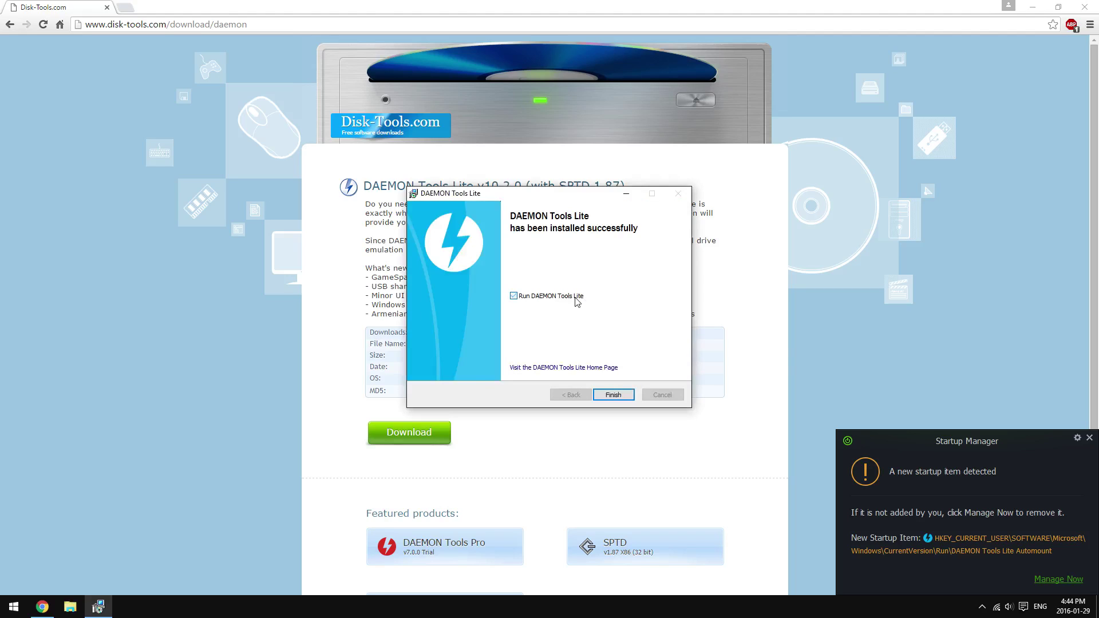
left_click(606, 393)
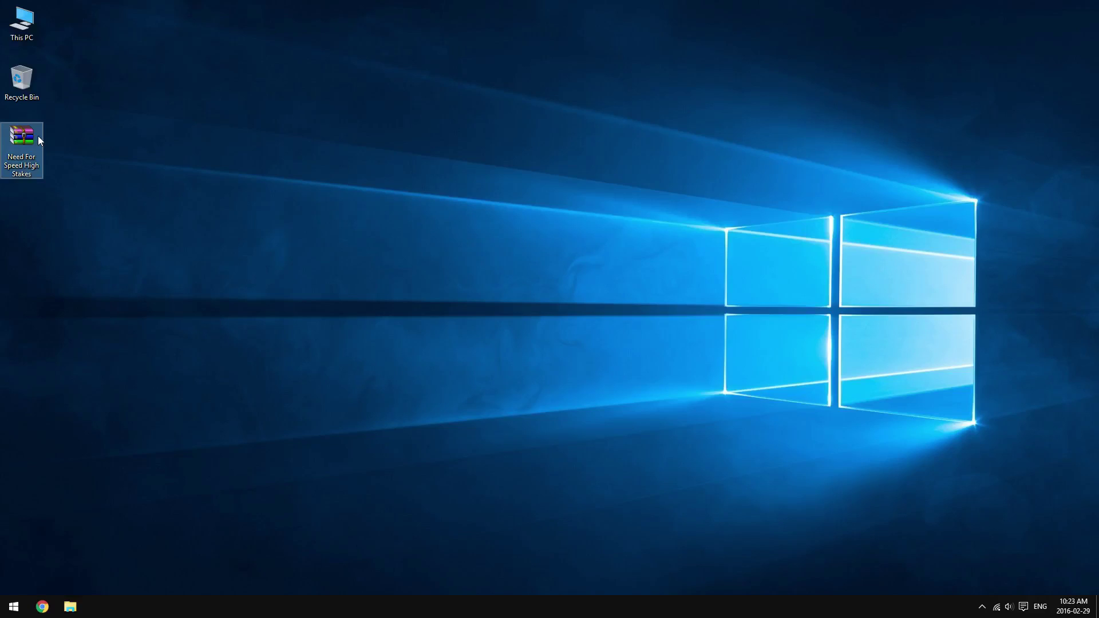
Extract the Need For Speed High Stakes archive into its own desktop folder and open the inner folder holding the game files.
right_click(38, 136)
left_click(95, 196)
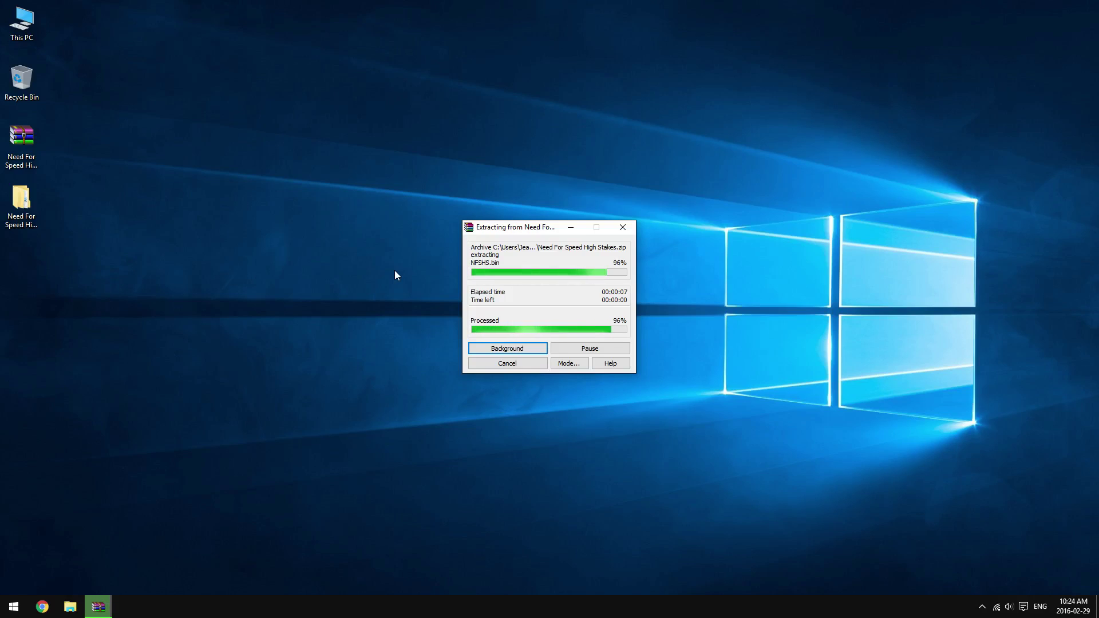
double_click(23, 200)
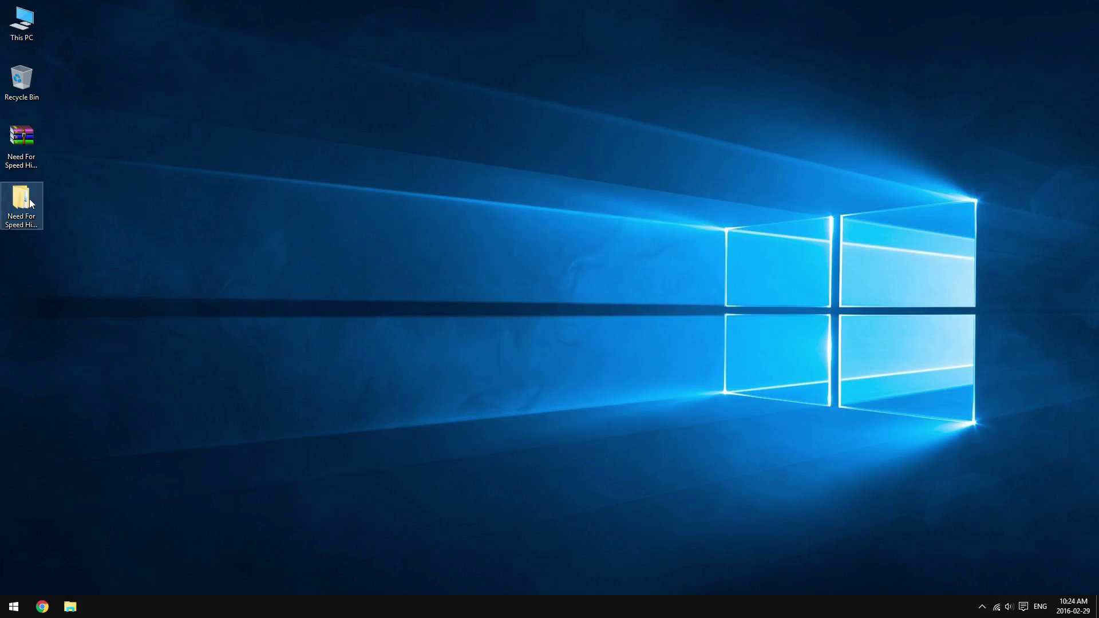
left_click(335, 165)
double_click(336, 166)
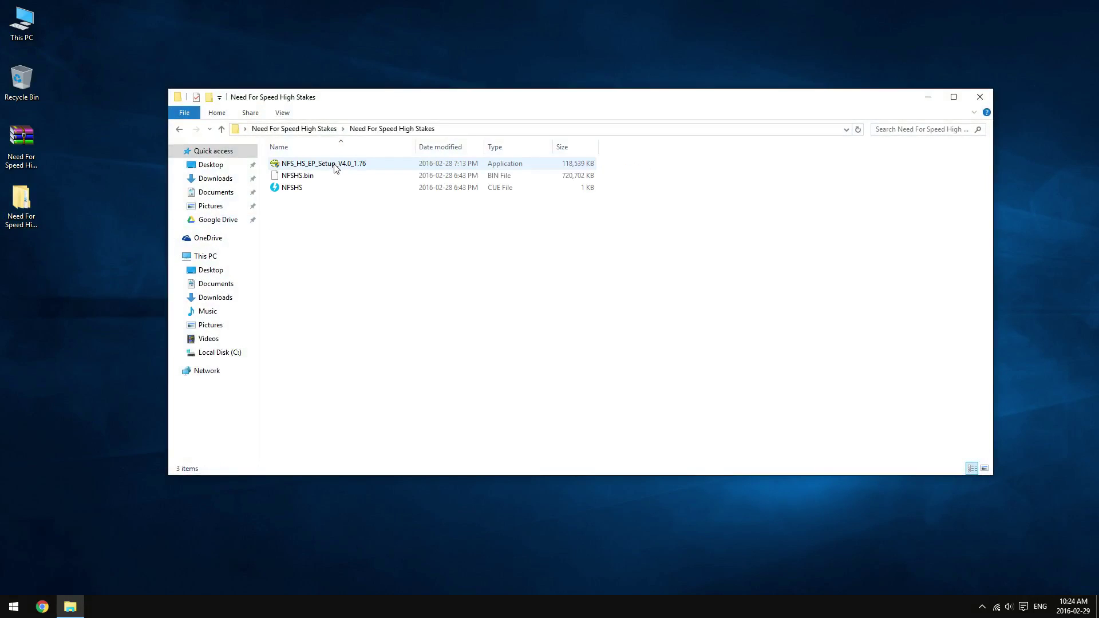
Mount the NFSHS CUE disc image and run the AUTORUN application from the mounted BD-ROM drive (E:).
double_click(335, 186)
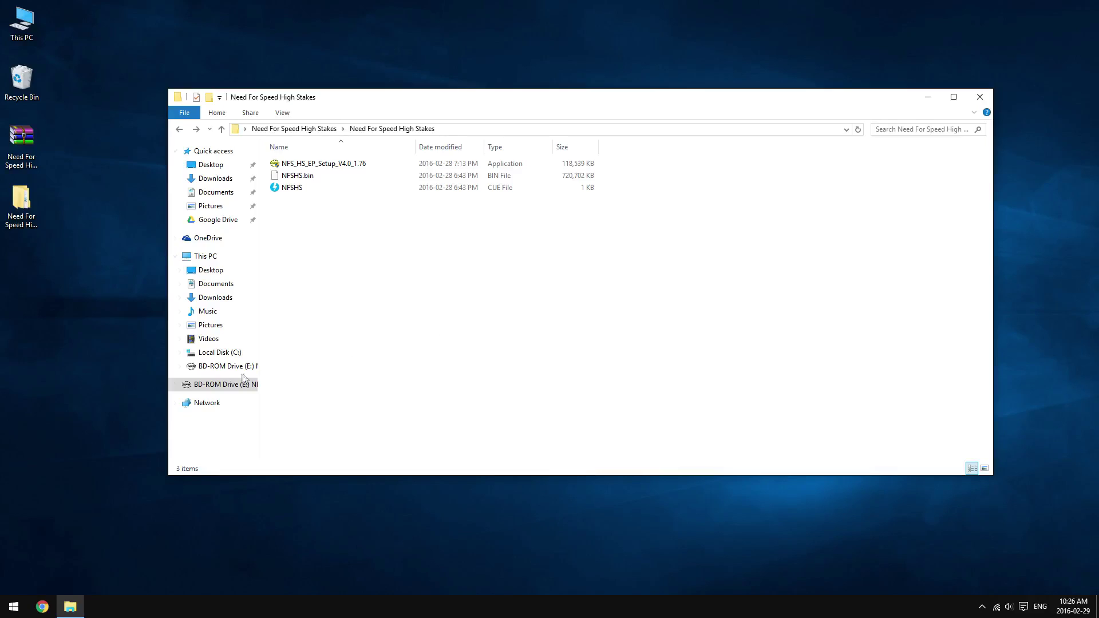
left_click(222, 384)
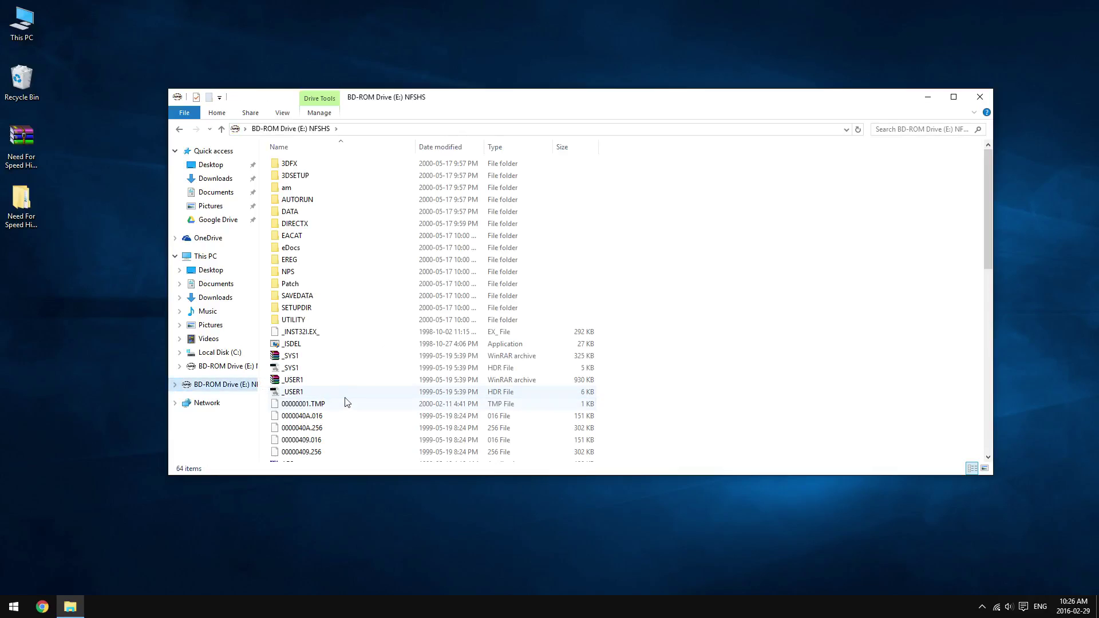
scroll(348, 396, "down", 5)
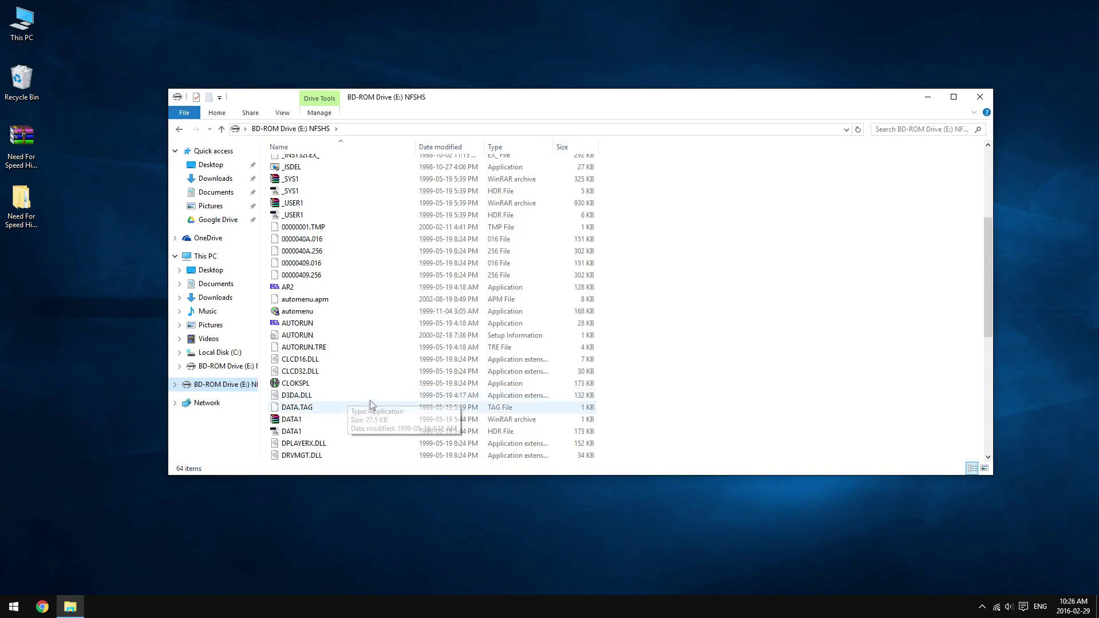
double_click(383, 323)
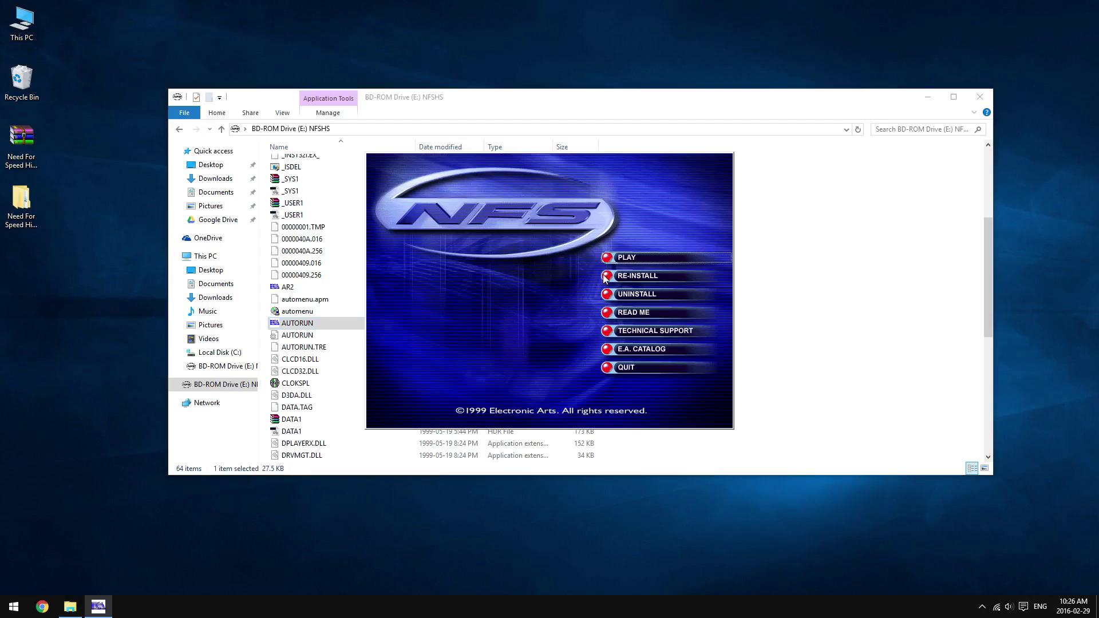
Start the re-install of Need For Speed: High Stakes in English and accept the software license agreement.
left_click(605, 277)
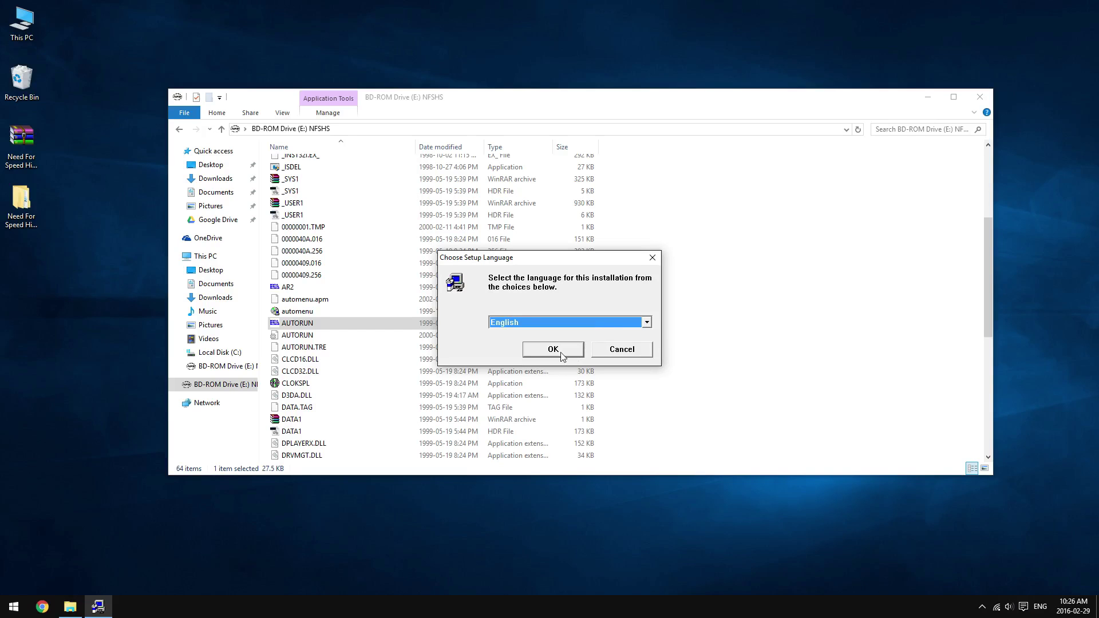
left_click(561, 352)
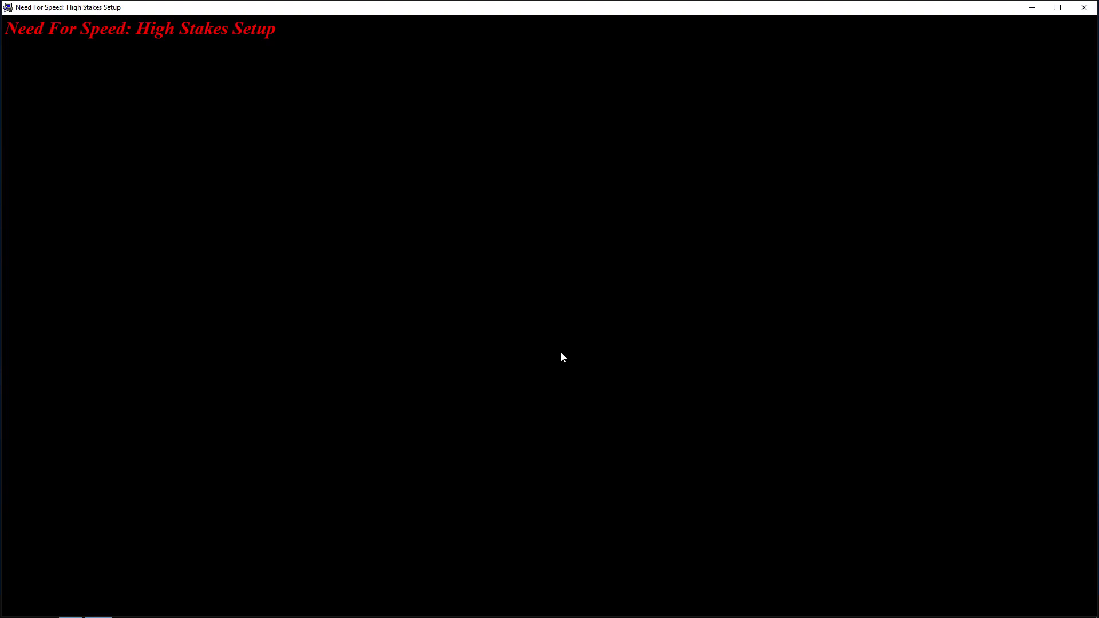
left_click(602, 403)
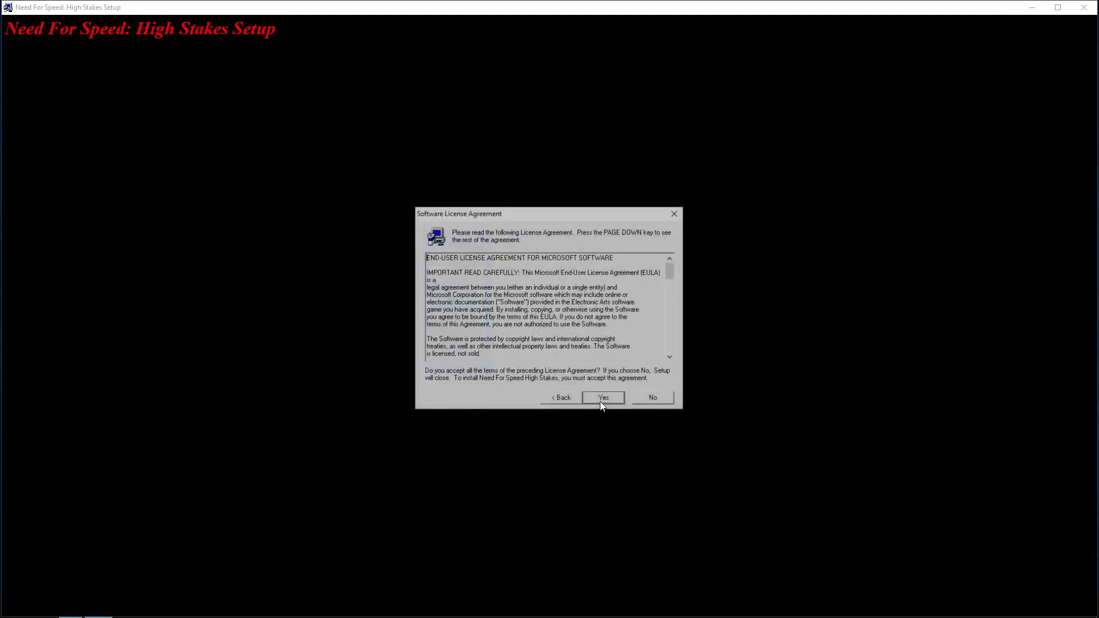
left_click(603, 399)
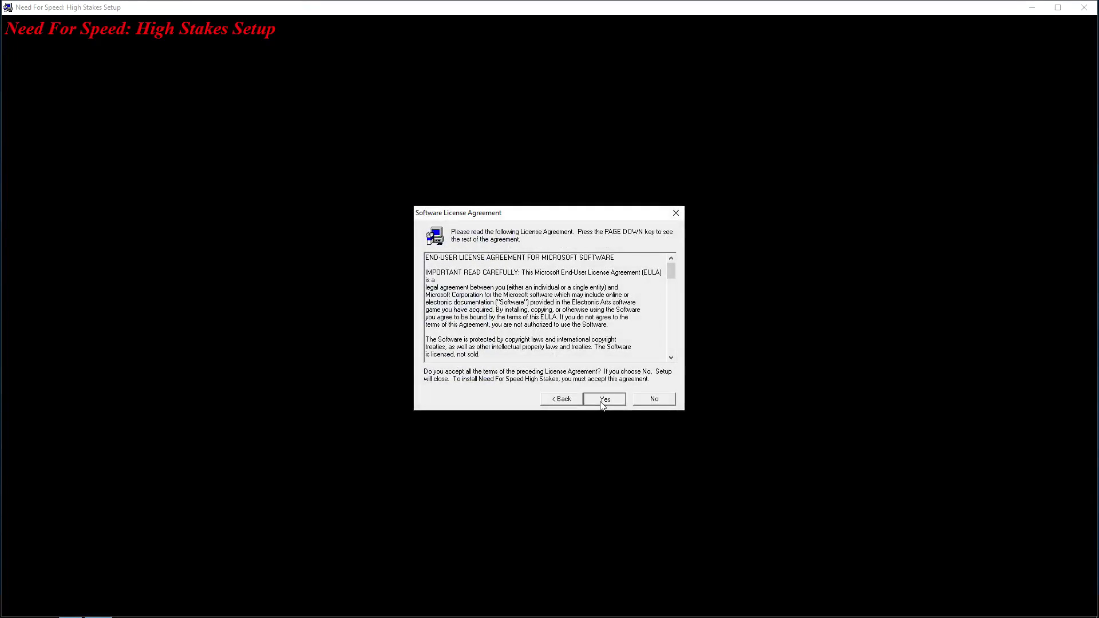
left_click(601, 398)
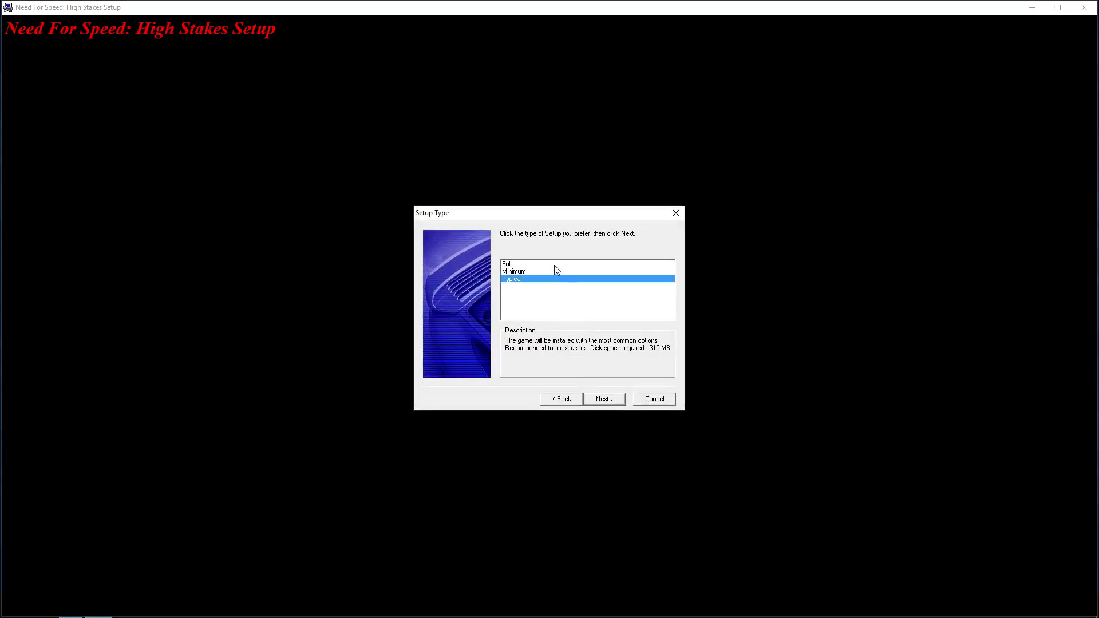
Choose the Full setup type and install the game using the default Electronic Arts program folder.
left_click(555, 265)
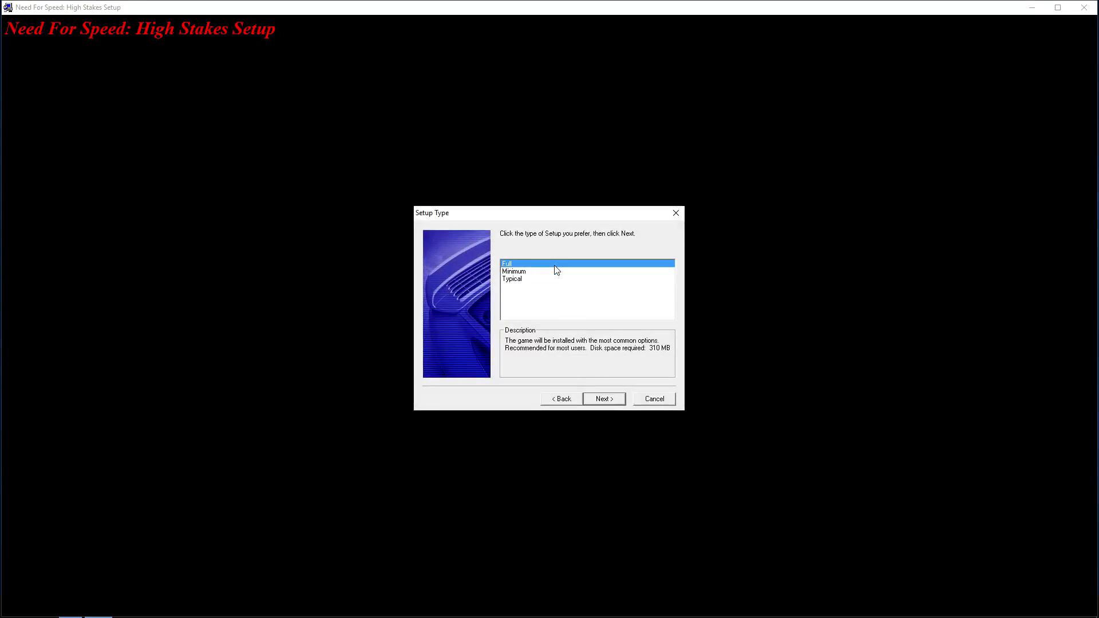
left_click(602, 406)
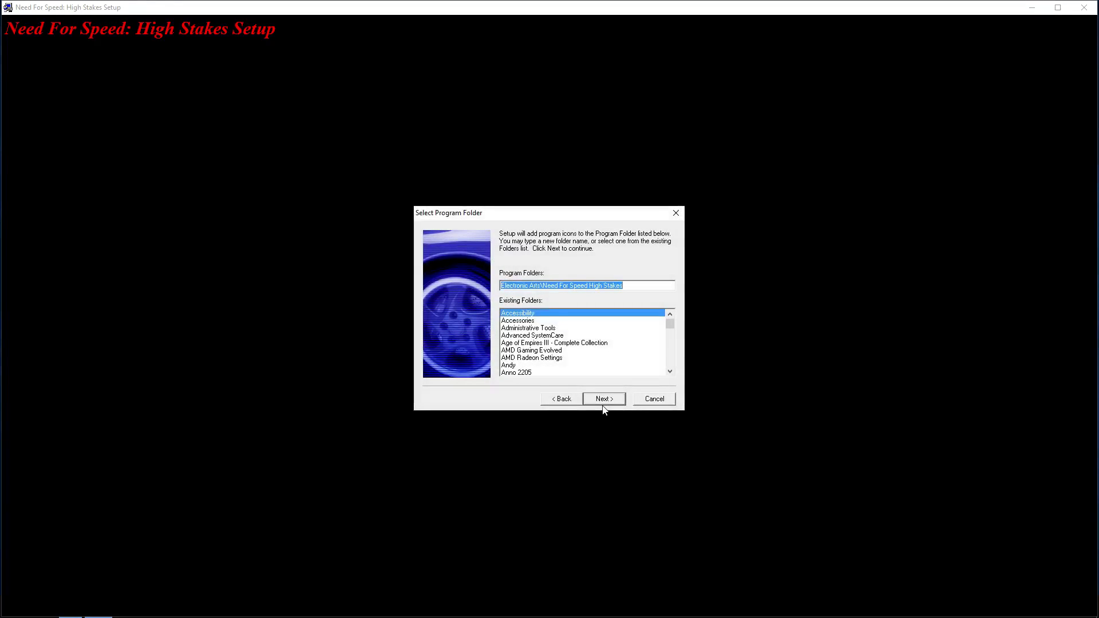
left_click(602, 404)
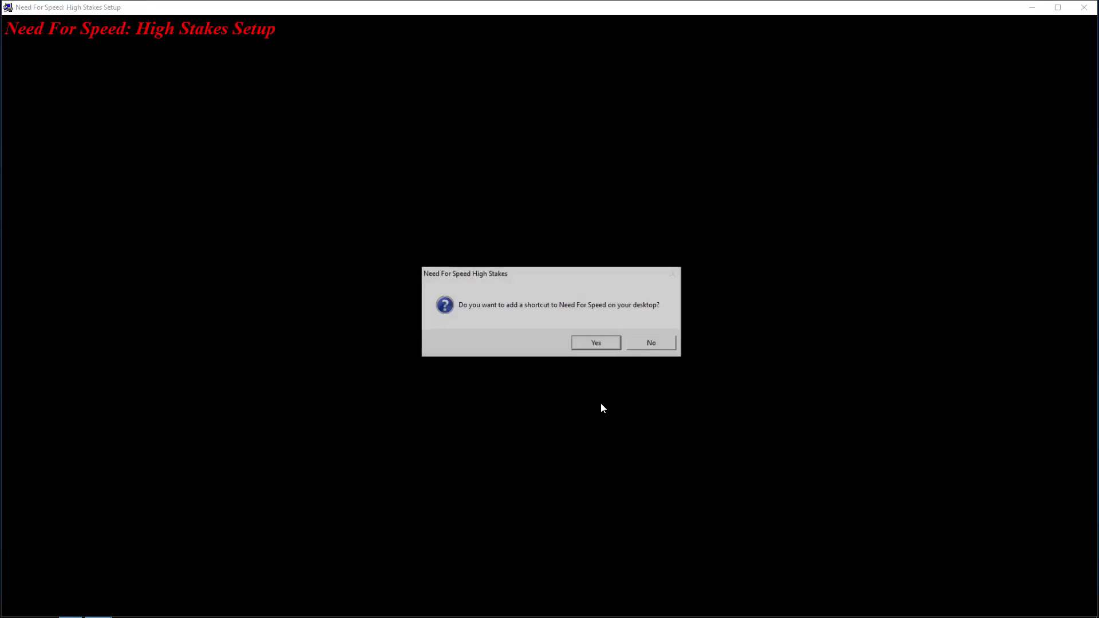
Add a desktop shortcut for Need For Speed and complete the setup, postponing the electronic registration.
left_click(602, 346)
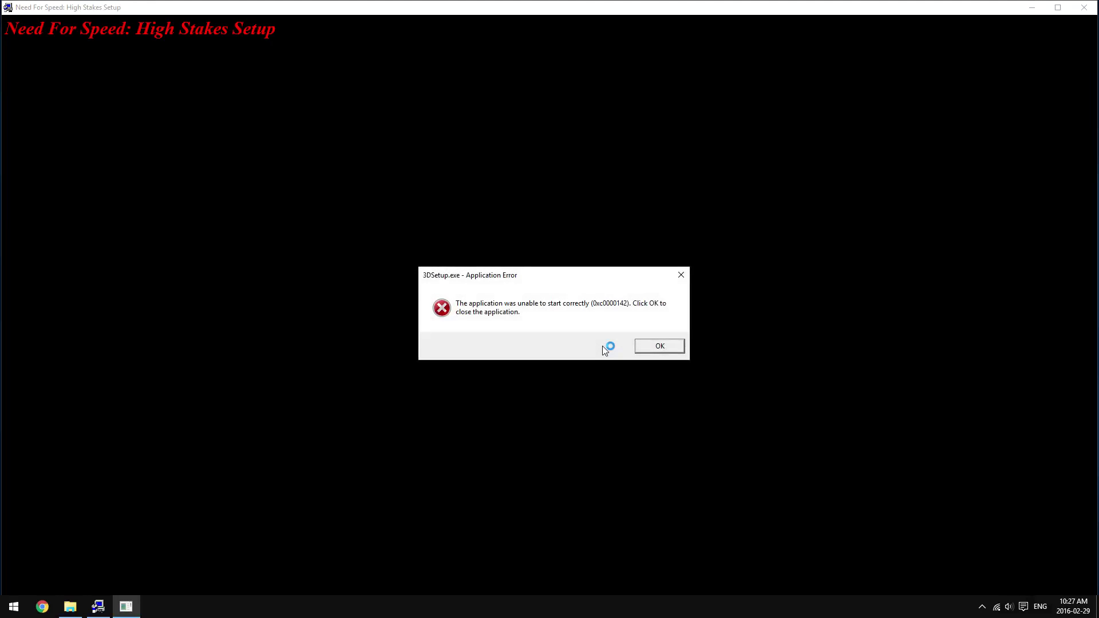
left_click(658, 348)
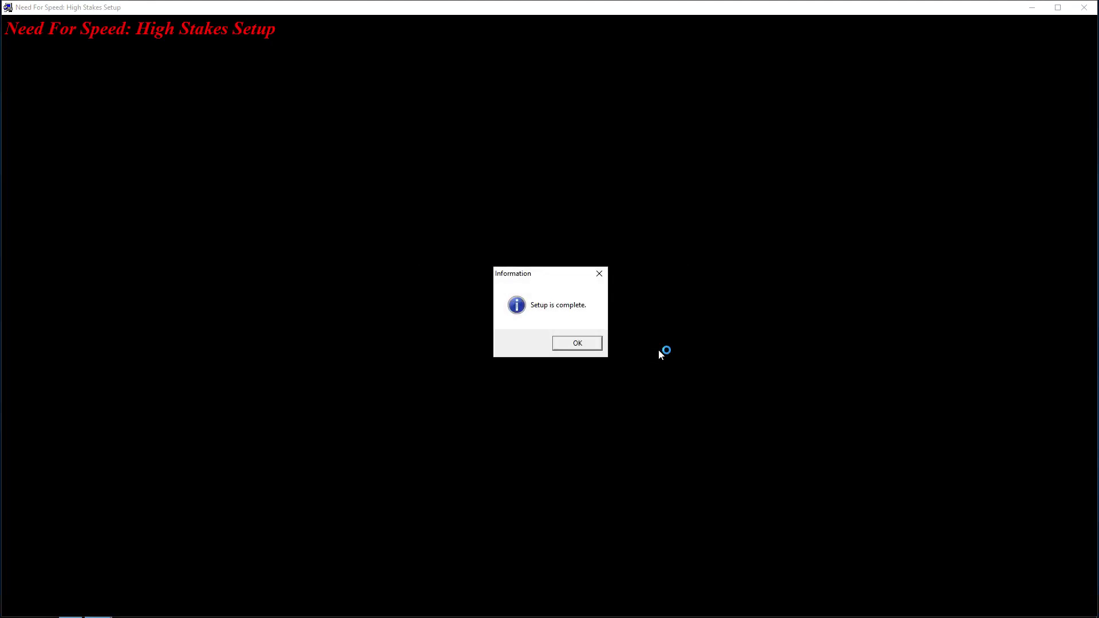
left_click(568, 349)
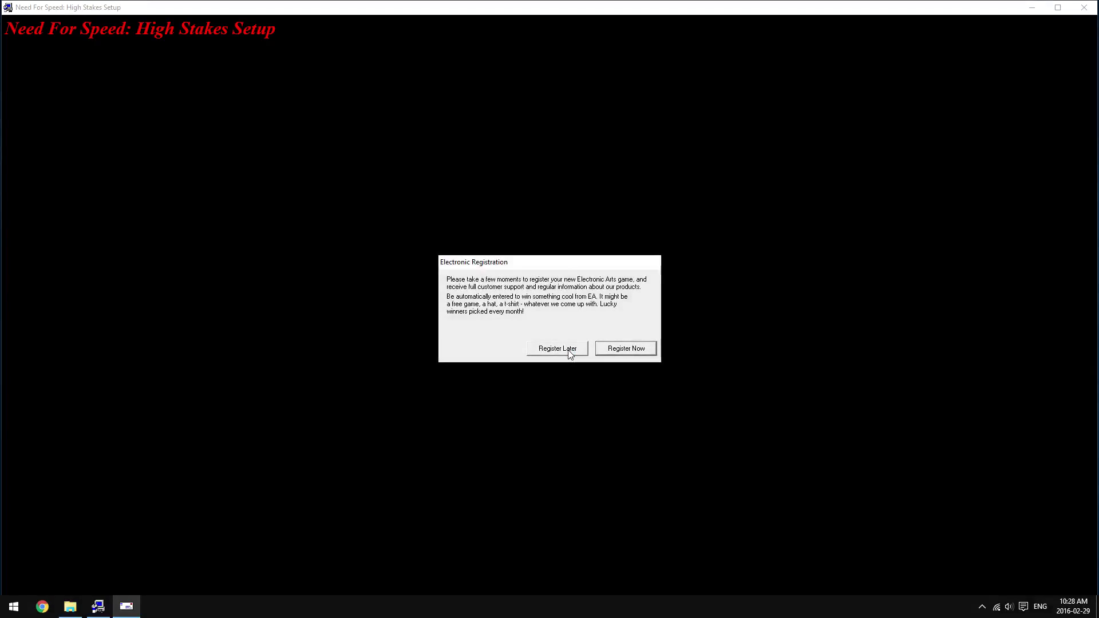
left_click(557, 348)
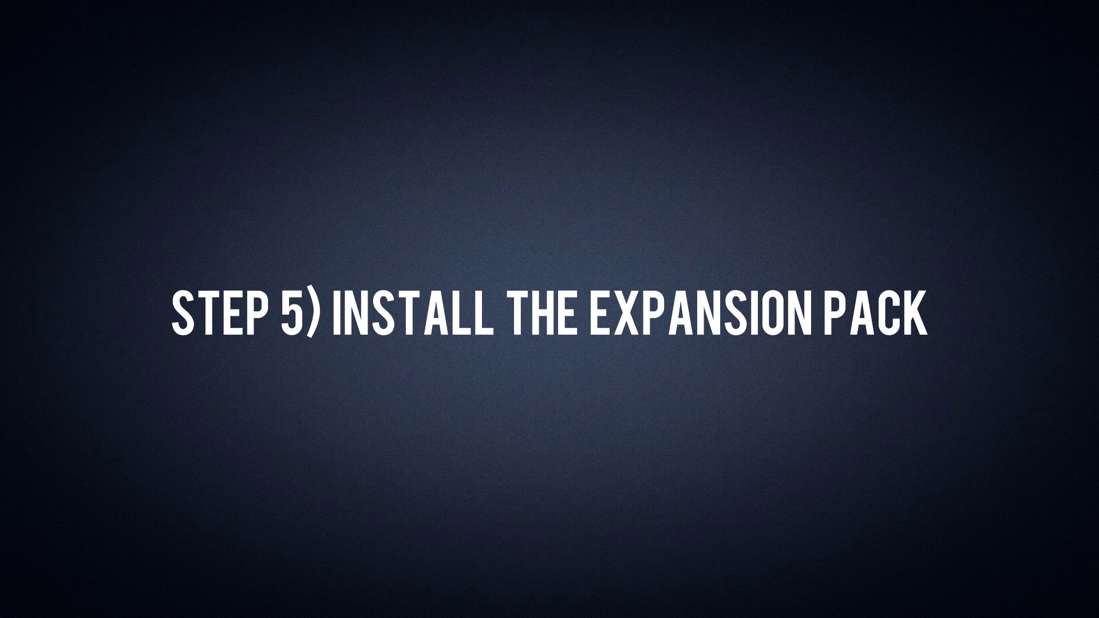
Install the expansion pack from NFS_HS_EP_Setup_V4.0_1.76 with the default components and Start Menu folder, copying the Data\Music files from the CD.
double_click(396, 165)
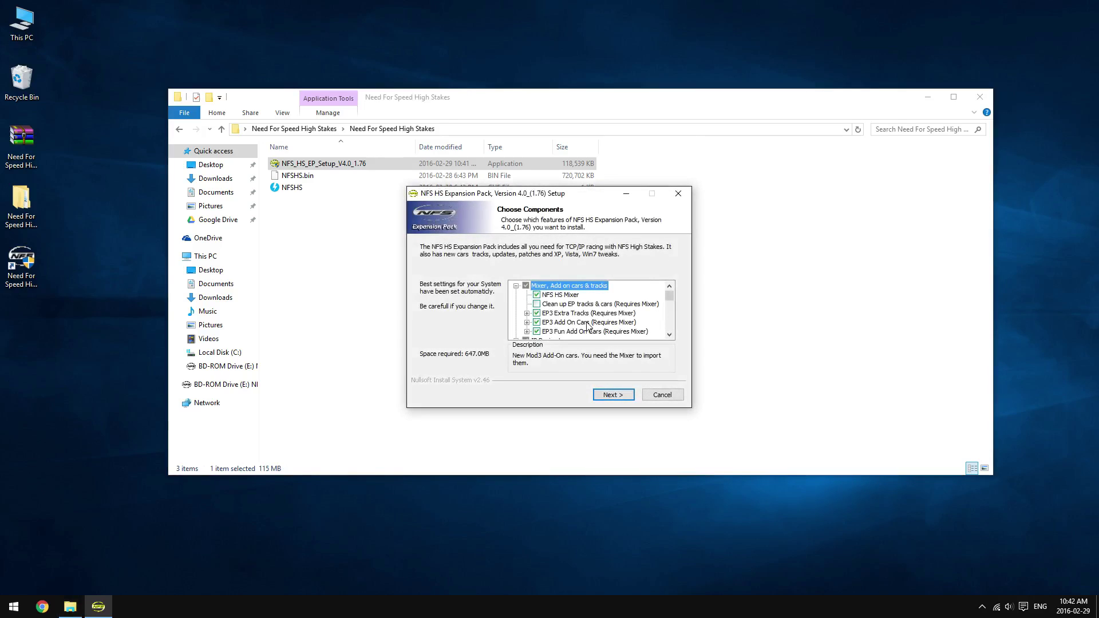
left_click(623, 401)
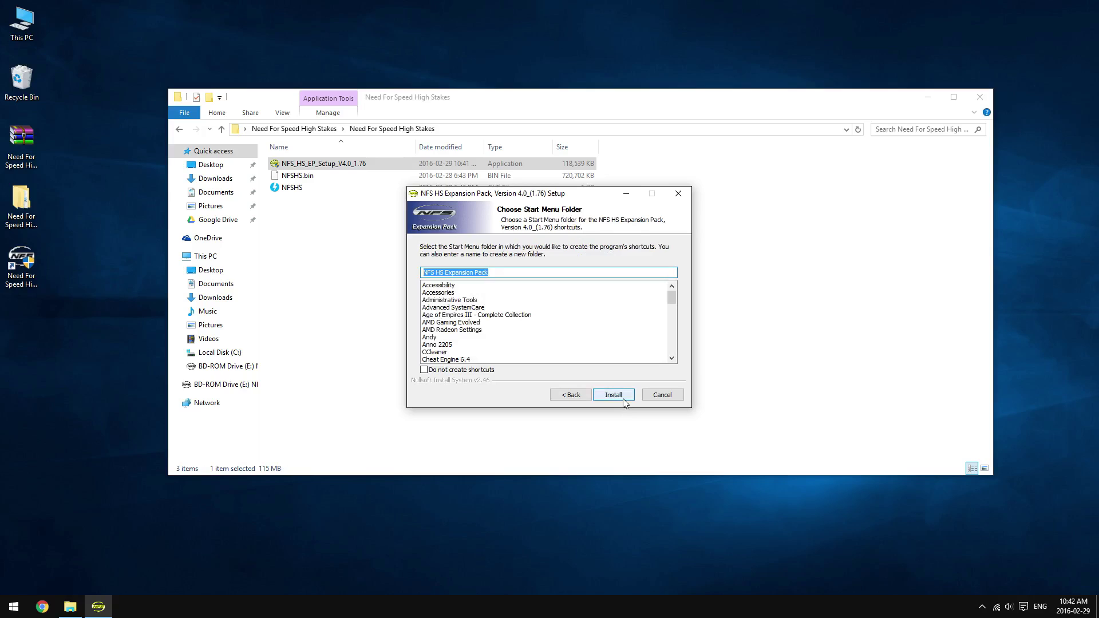
left_click(623, 401)
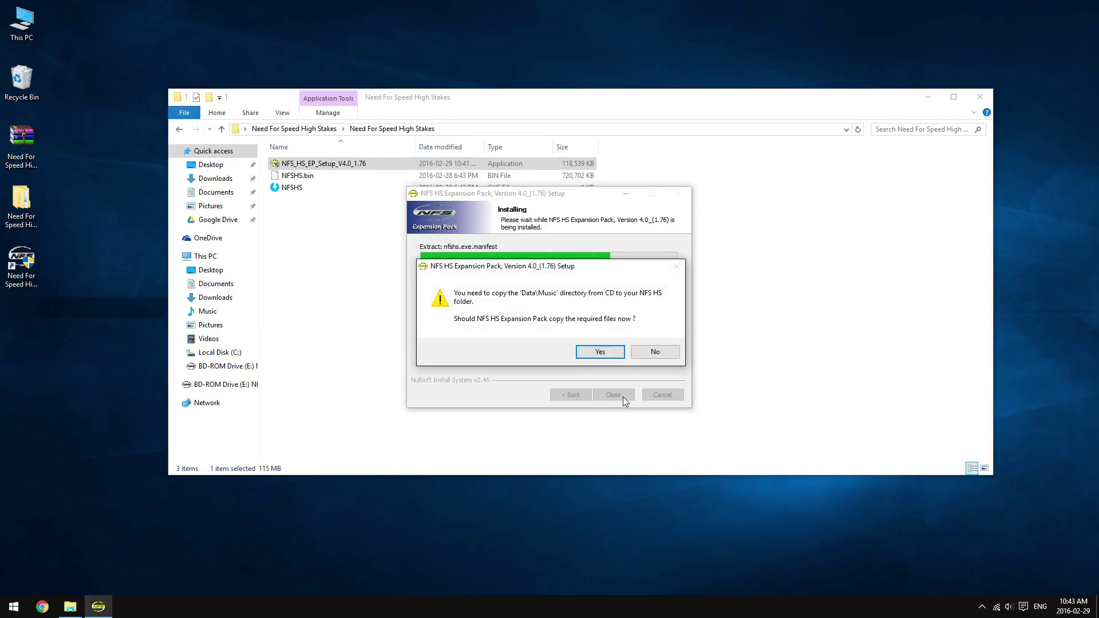
left_click(604, 352)
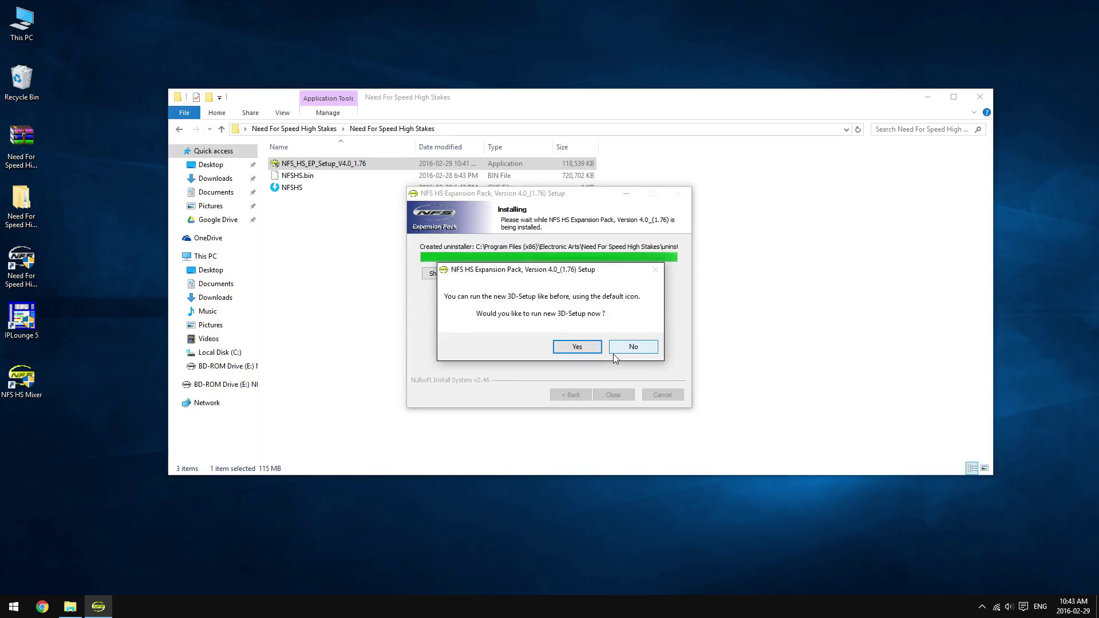
Run the new 3D-Setup from the expansion pack installer and set the game's 3D mode to Glide (Voodoo Cards).
left_click(599, 347)
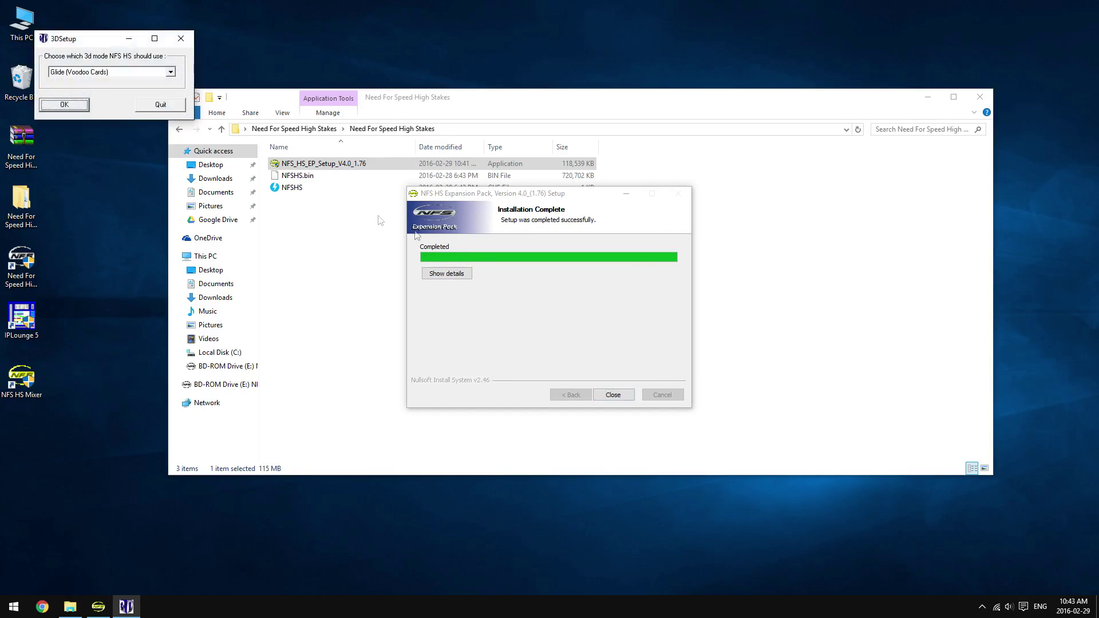
left_click(140, 72)
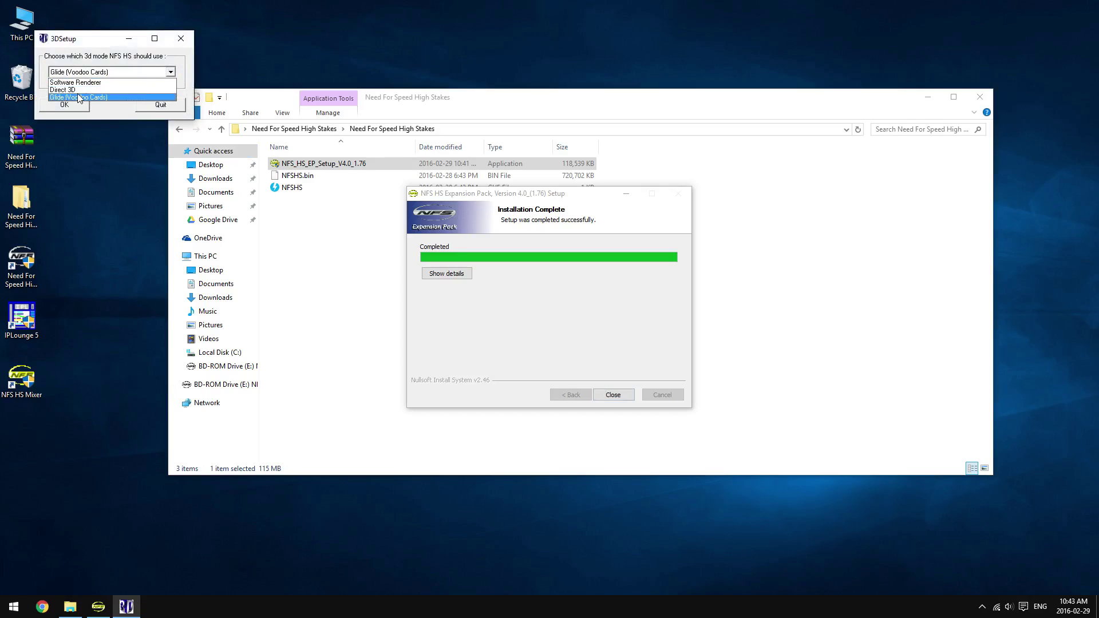
left_click(78, 96)
left_click(78, 101)
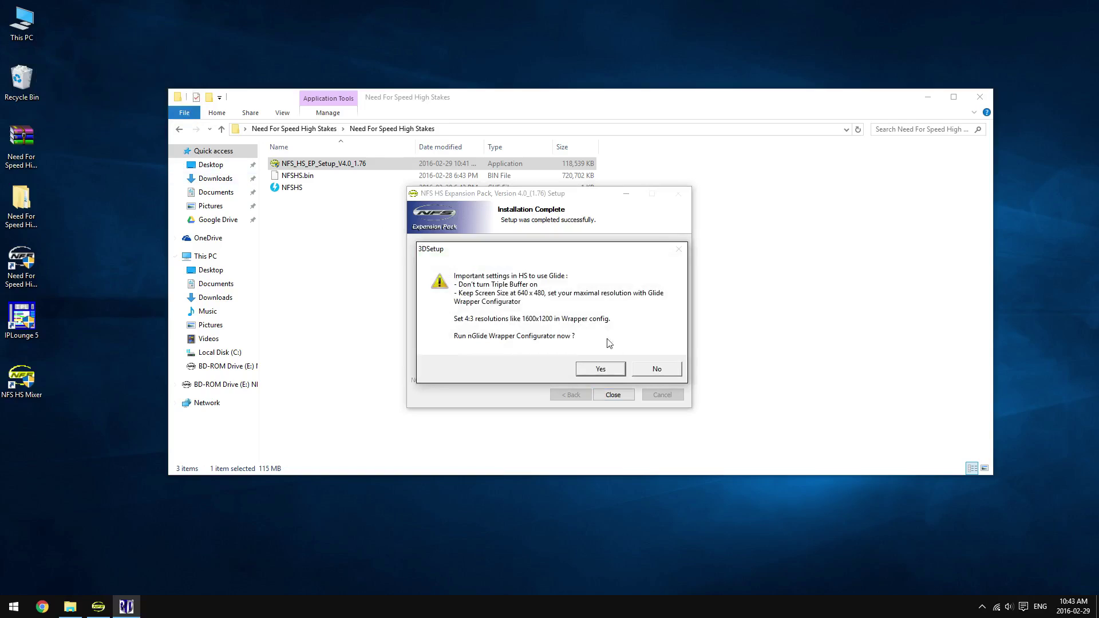
Run the nGlide Wrapper Configurator, set the screen resolution to 1920 x 1080, and close the configurator and the expansion pack setup.
left_click(592, 371)
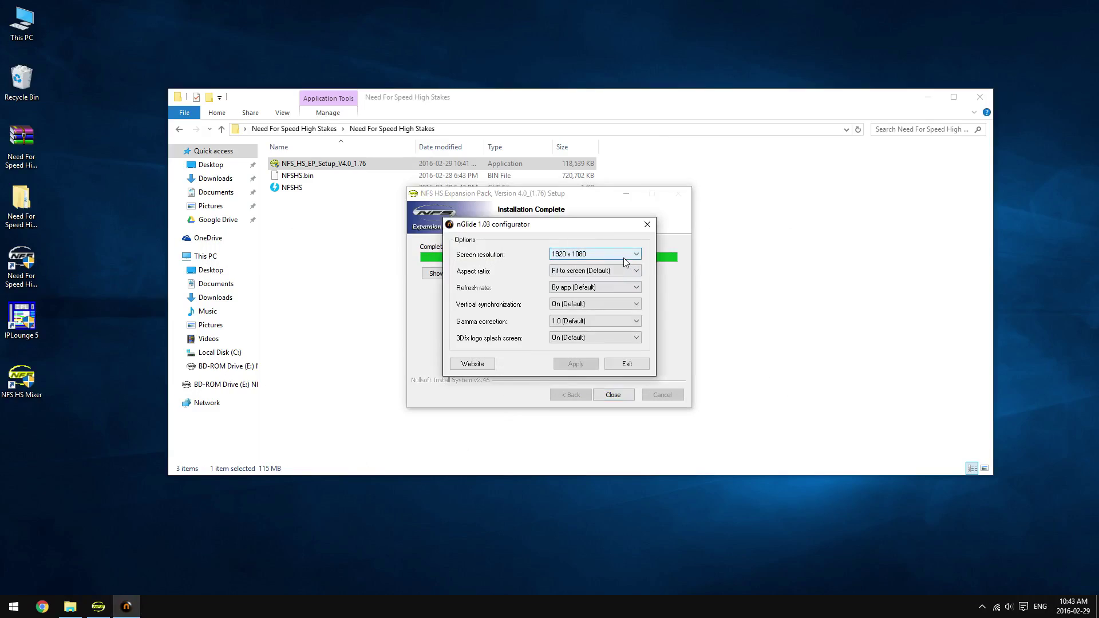
left_click(634, 254)
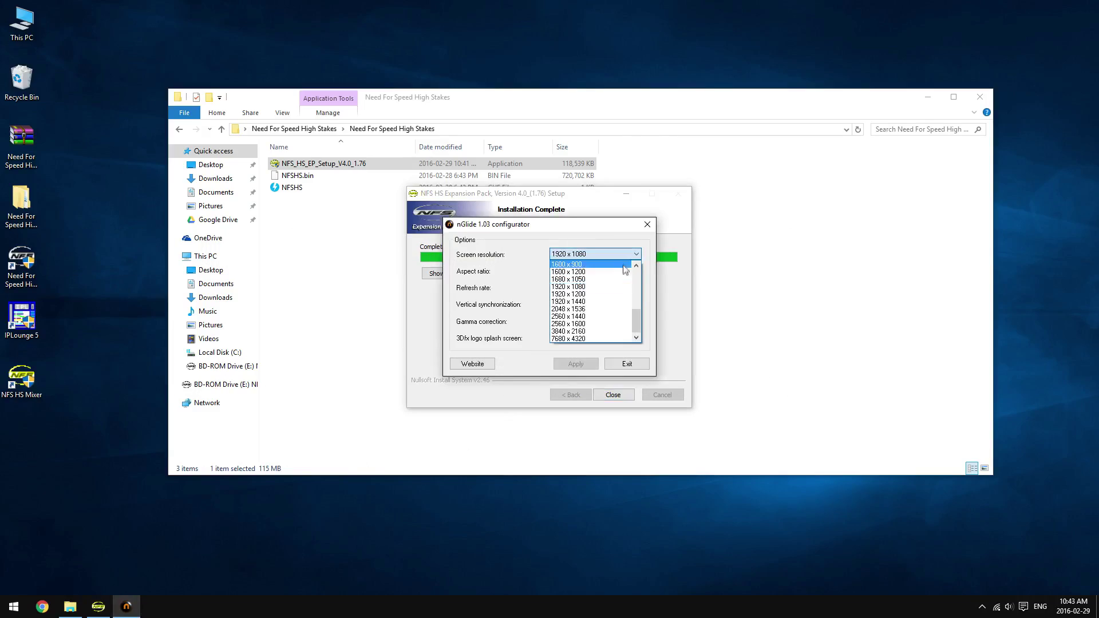
left_click(618, 287)
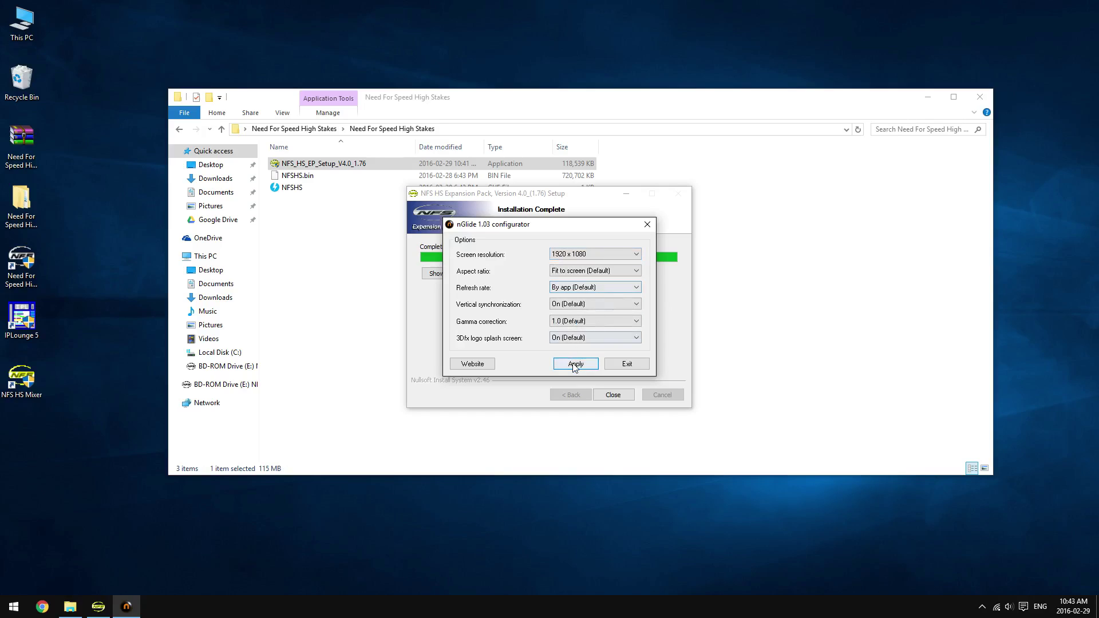
left_click(628, 364)
left_click(615, 394)
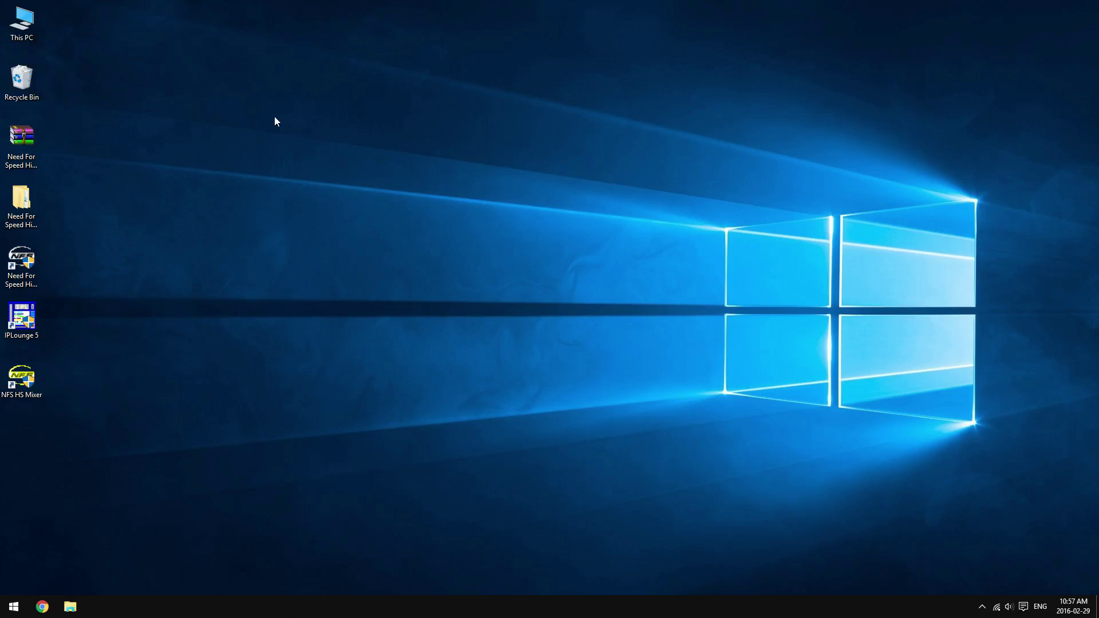
Find the NFS HS Expansion Pack folder among all installed apps and browse its shortcuts.
left_click(14, 606)
left_click(46, 582)
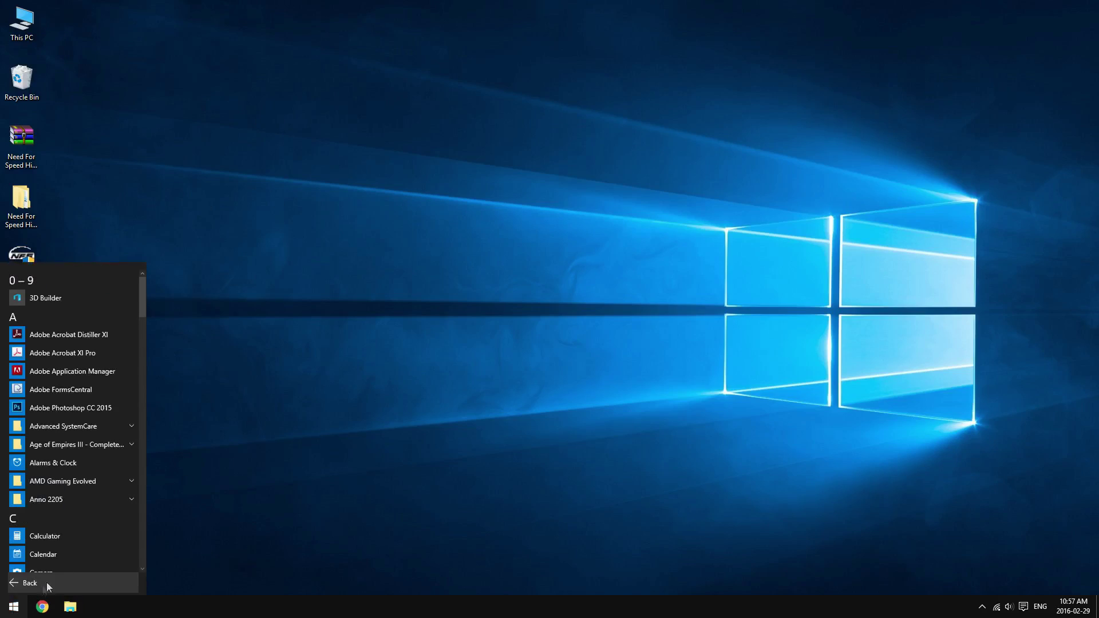
left_click_drag(139, 303, 136, 442)
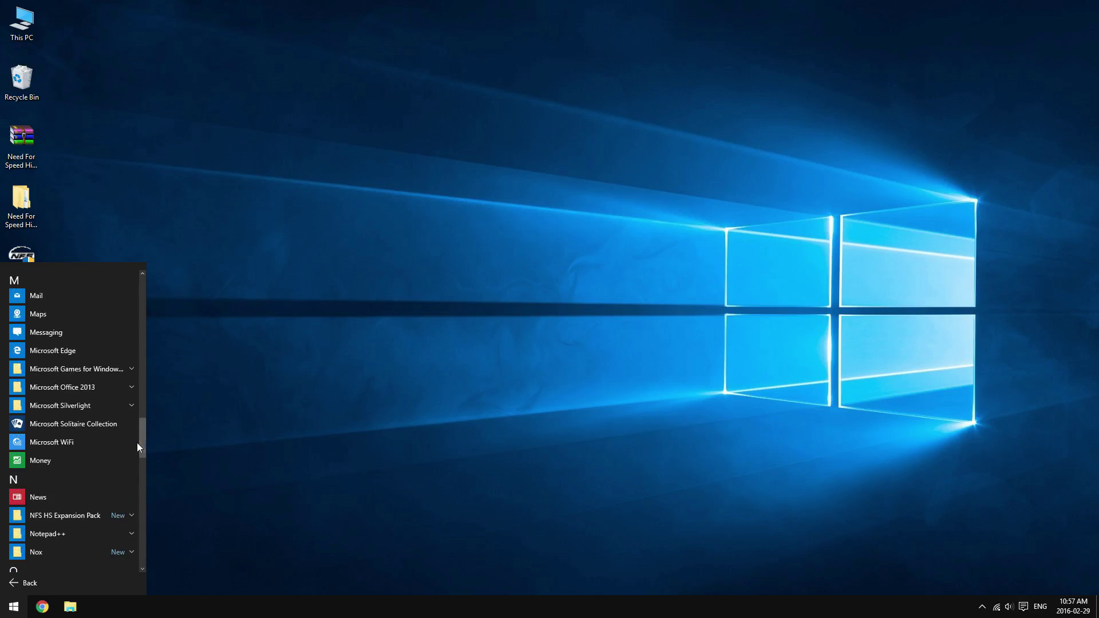
left_click(121, 517)
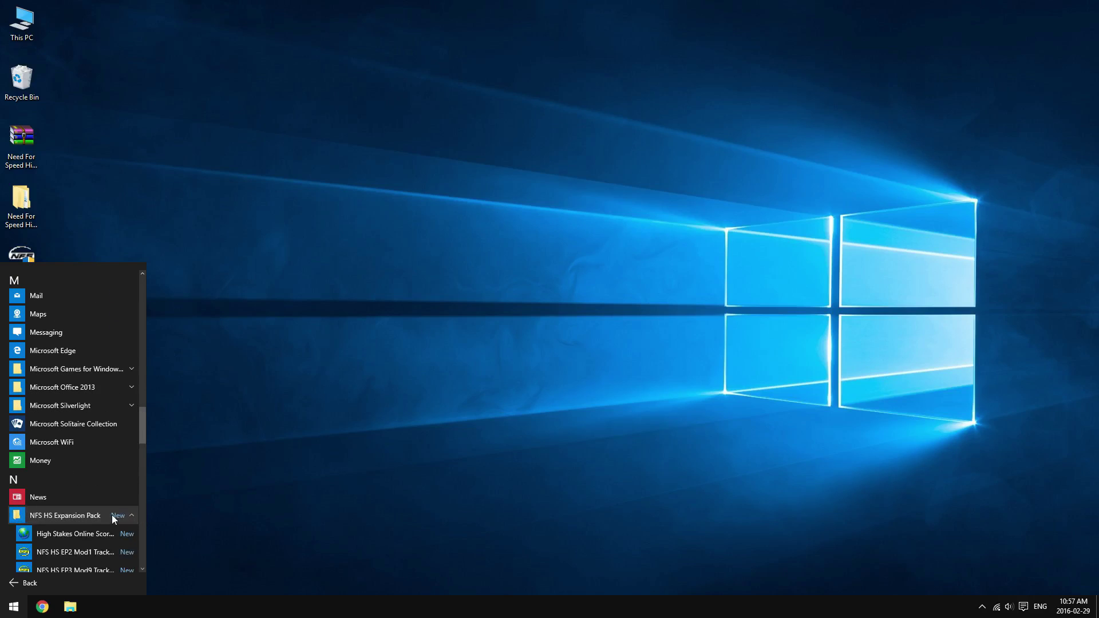
scroll(109, 514, "down", 1)
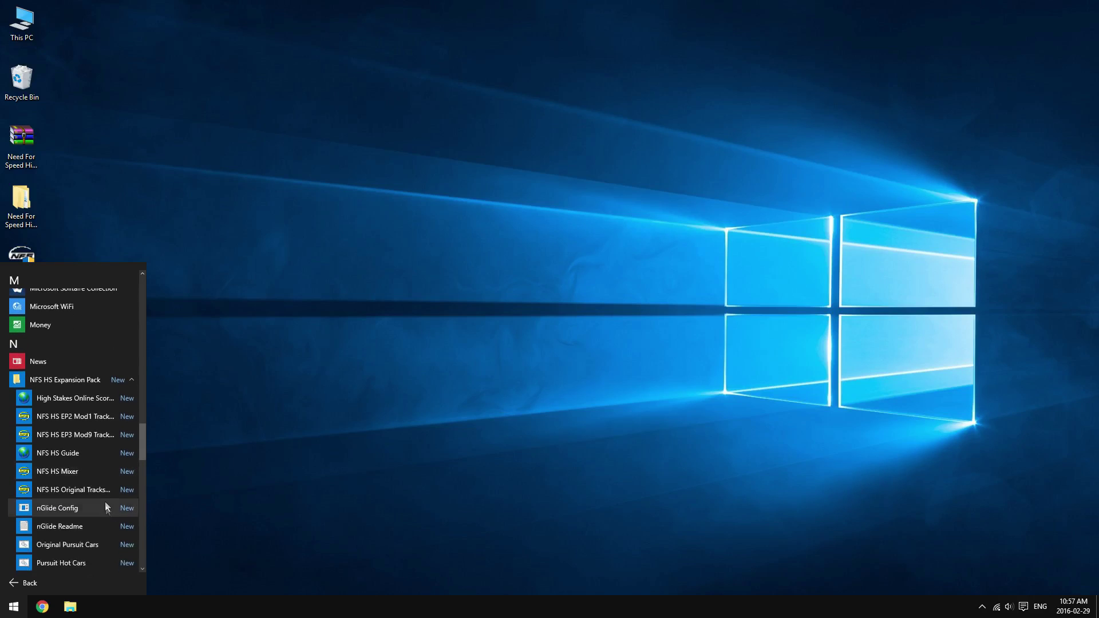